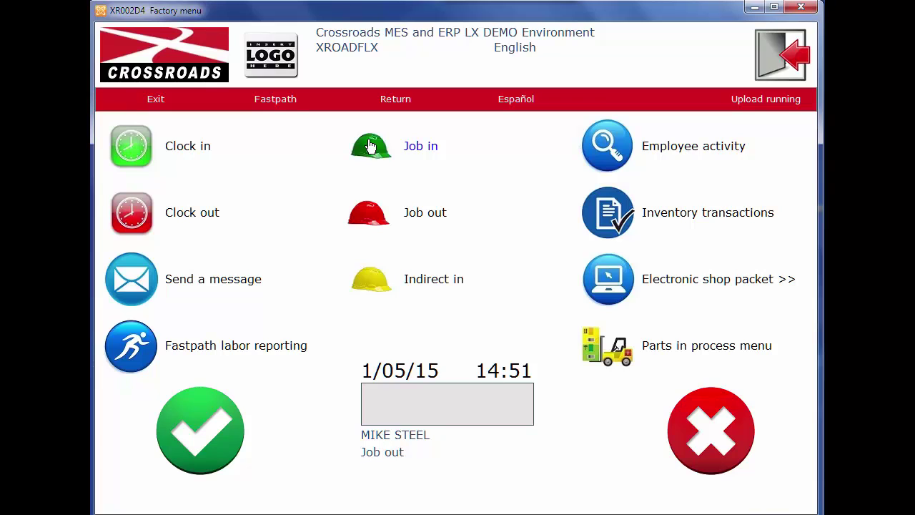
Step: Job the Iron Machine 1 employee in to the first listed operation 30 job using the employee number, and return to the factory menu
{"action": "type", "text": "1002"}
{"action": "left_click", "coordinate": [371, 146]}
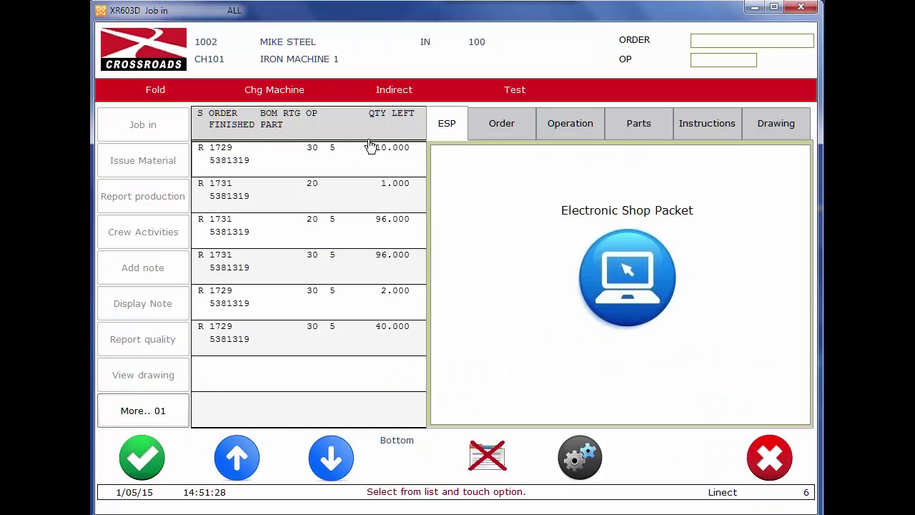
{"action": "left_click", "coordinate": [269, 155]}
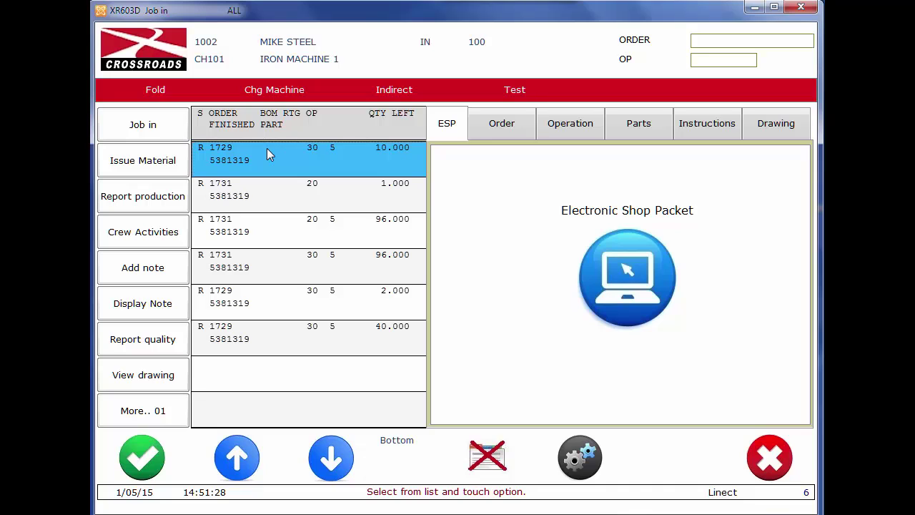
{"action": "left_click", "coordinate": [179, 127]}
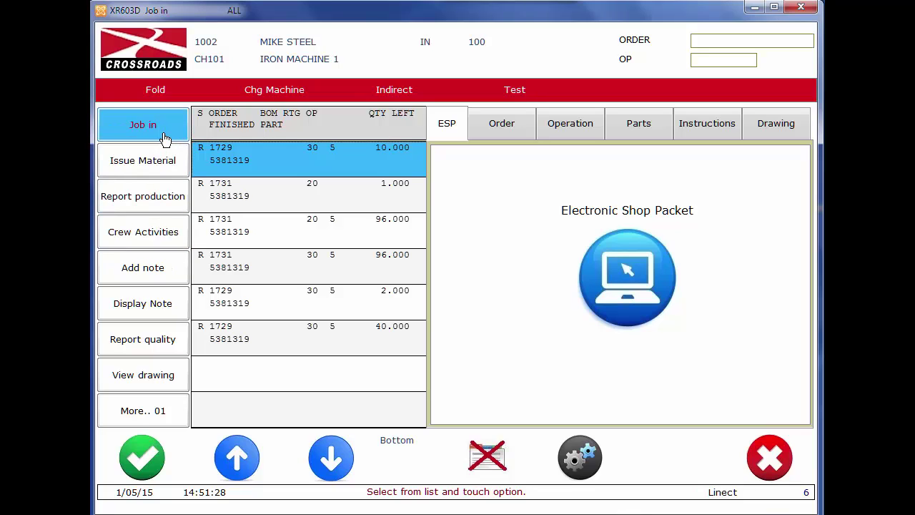
{"action": "left_click", "coordinate": [164, 138]}
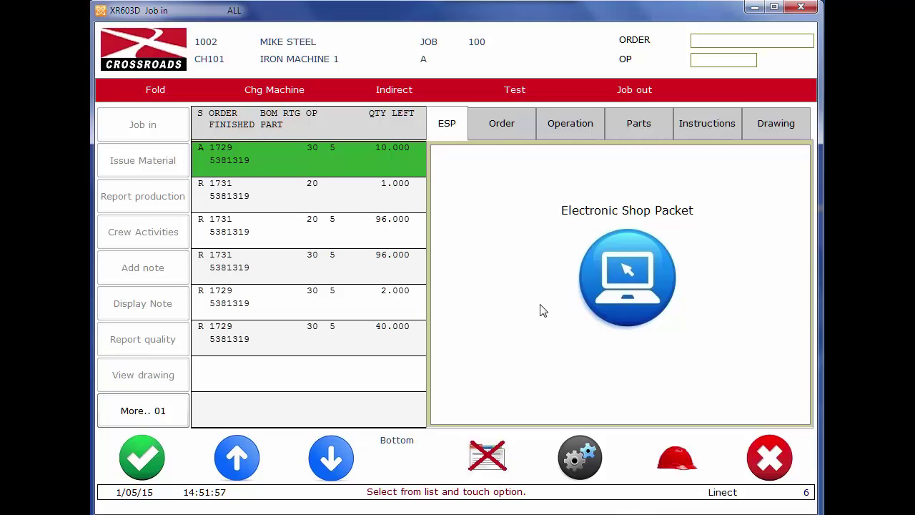
{"action": "left_click", "coordinate": [768, 461]}
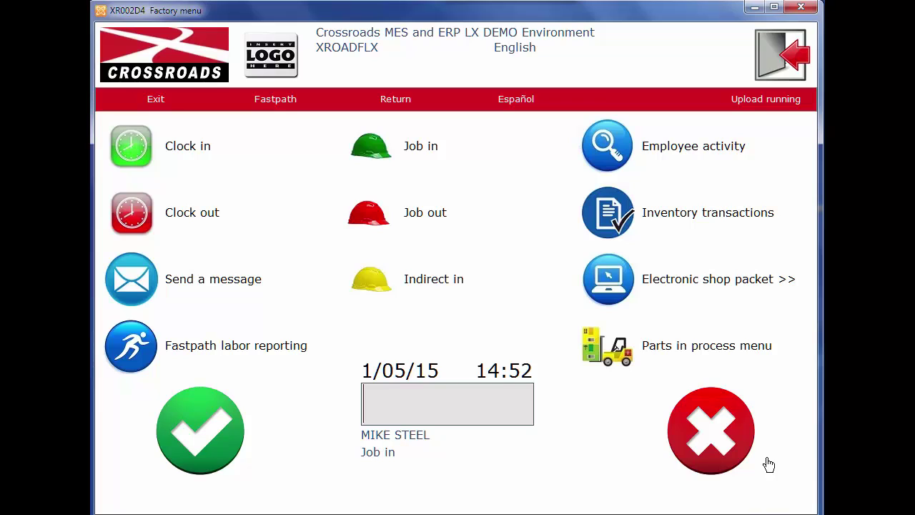
Step: Open Job in with the Iron Machine 2 employee's number and change the default machine to CS001
{"action": "type", "text": "1001"}
{"action": "left_click", "coordinate": [383, 153]}
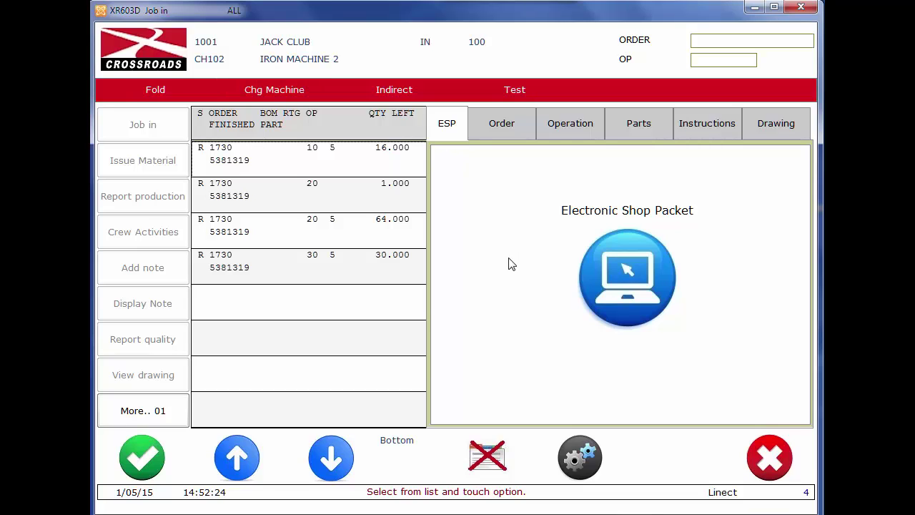
{"action": "left_click", "coordinate": [581, 458]}
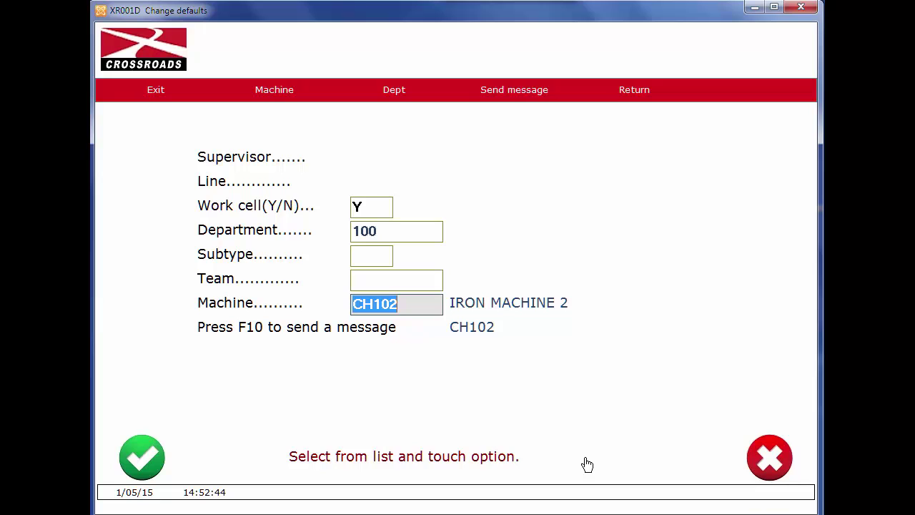
{"action": "type", "text": "CS001"}
{"action": "key", "text": "Return"}
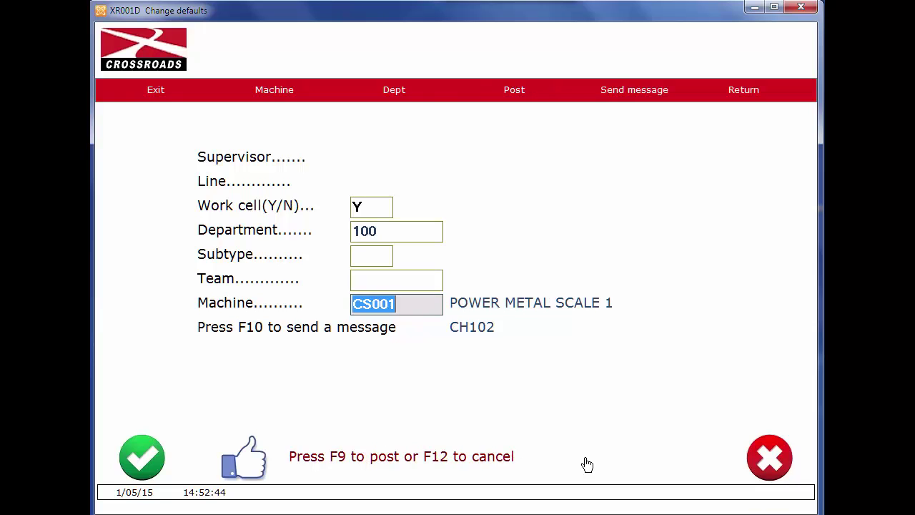
{"action": "left_click", "coordinate": [247, 467]}
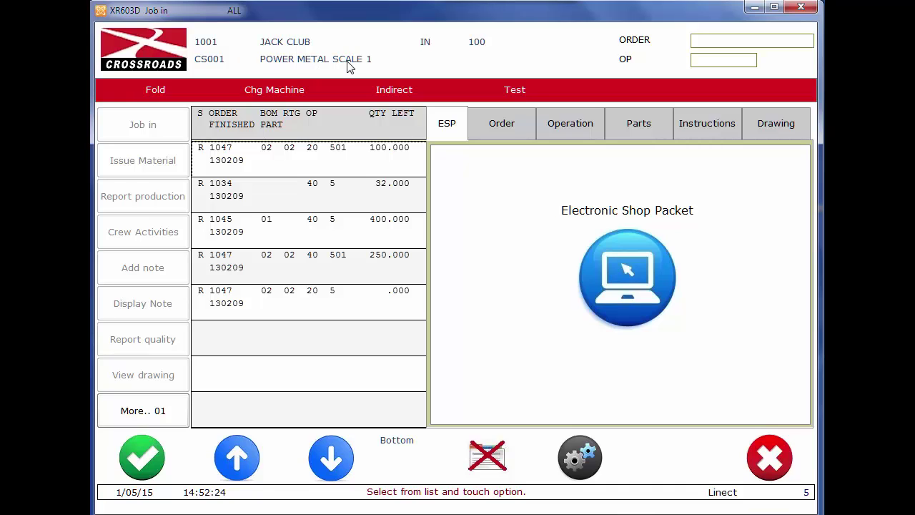
Step: Job the employee in to the second and third listed operation 40 jobs together, and return to the factory menu
{"action": "left_click", "coordinate": [261, 187]}
{"action": "left_click", "coordinate": [227, 235]}
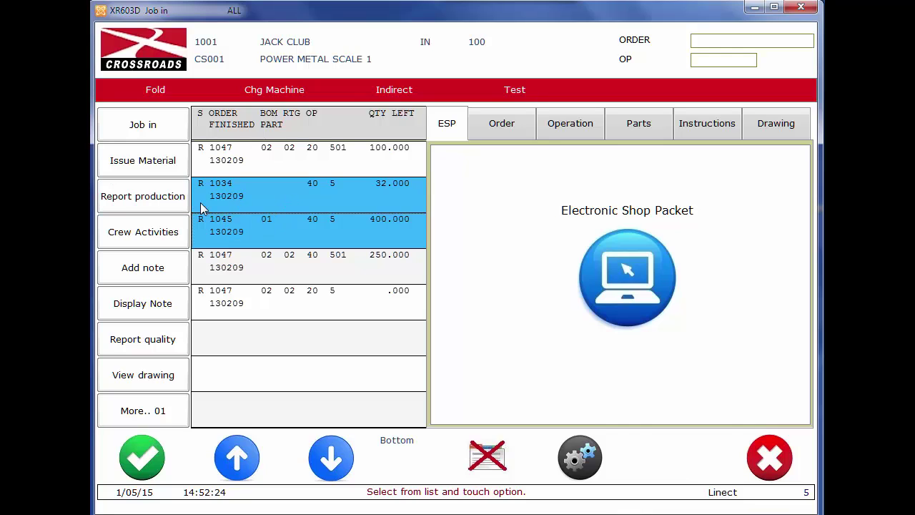
{"action": "left_click", "coordinate": [154, 127]}
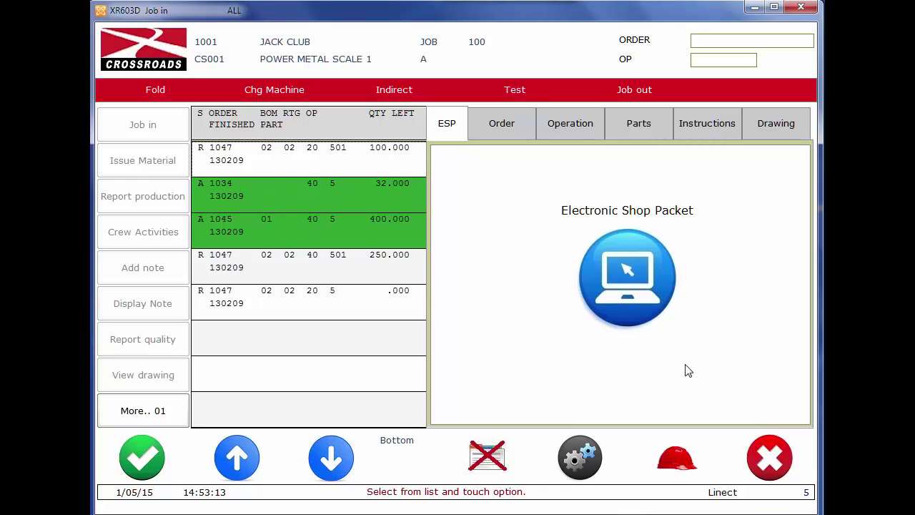
{"action": "left_click", "coordinate": [770, 461]}
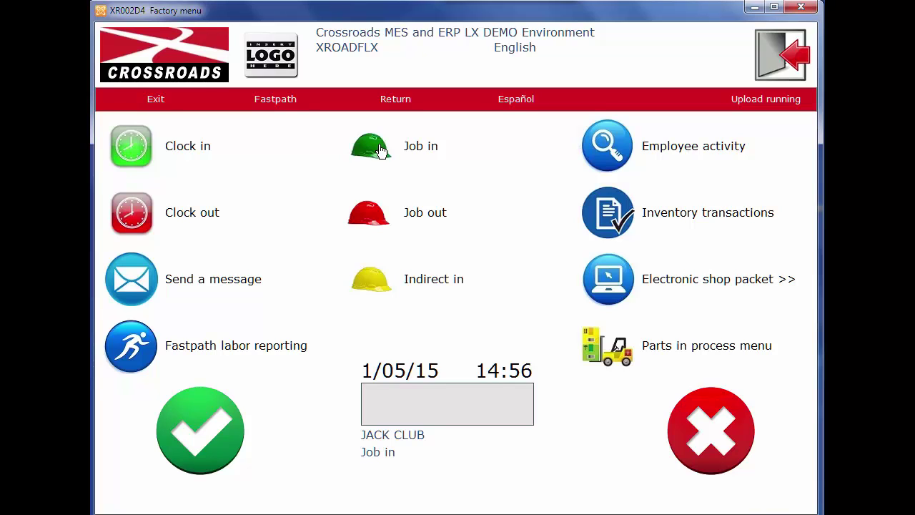
Step: Open Job in with the Iron Machine 1 employee's number and switch to that employee's Job out list
{"action": "left_click", "coordinate": [379, 150]}
{"action": "type", "text": "1002"}
{"action": "key", "text": "Return"}
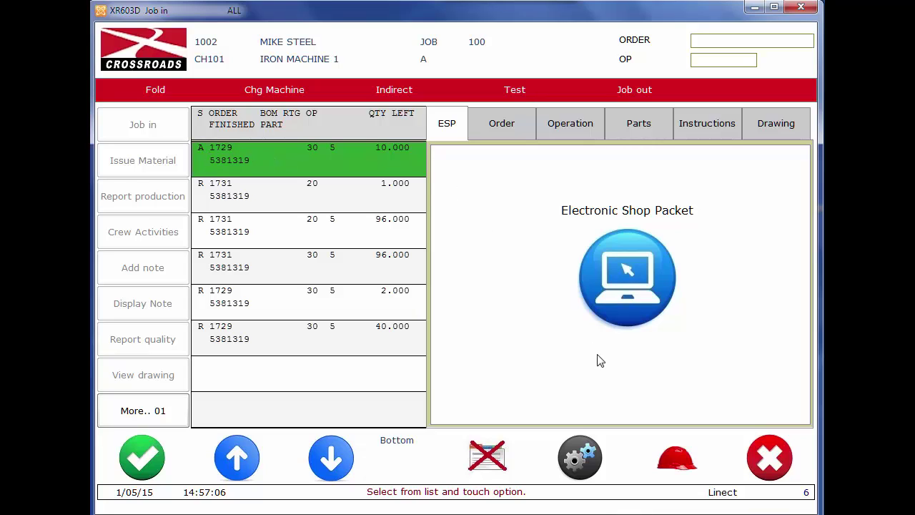
{"action": "left_click", "coordinate": [677, 459]}
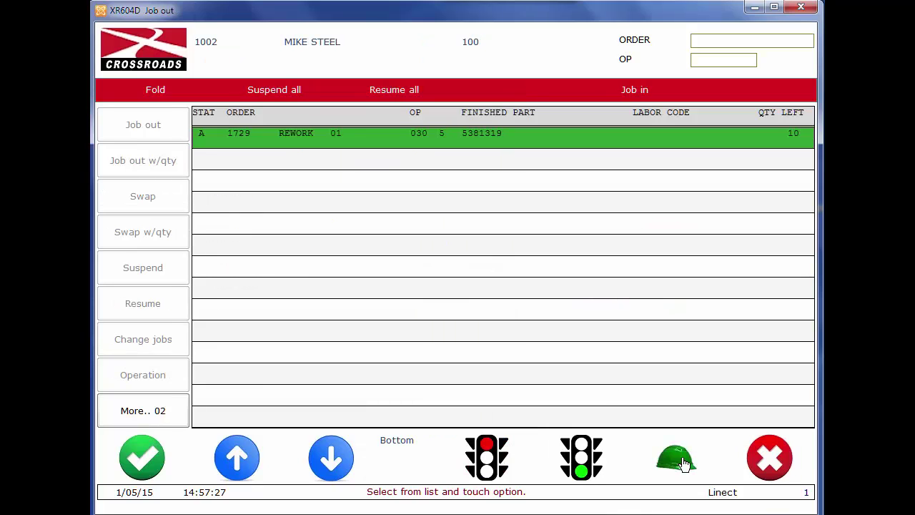
Step: Swap the active rework job, without reporting a quantity, for the second listed job at operation 020
{"action": "left_click", "coordinate": [254, 137]}
{"action": "left_click", "coordinate": [172, 129]}
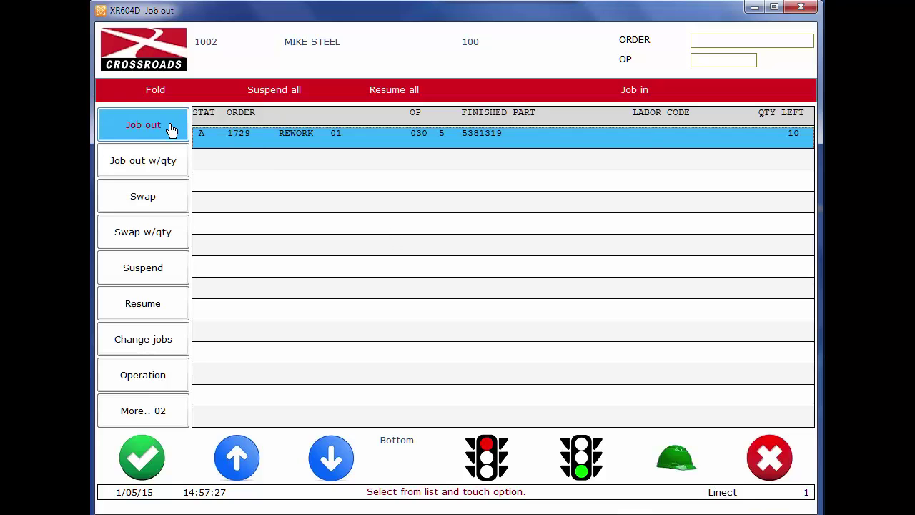
{"action": "left_click", "coordinate": [167, 159]}
{"action": "left_click", "coordinate": [171, 211]}
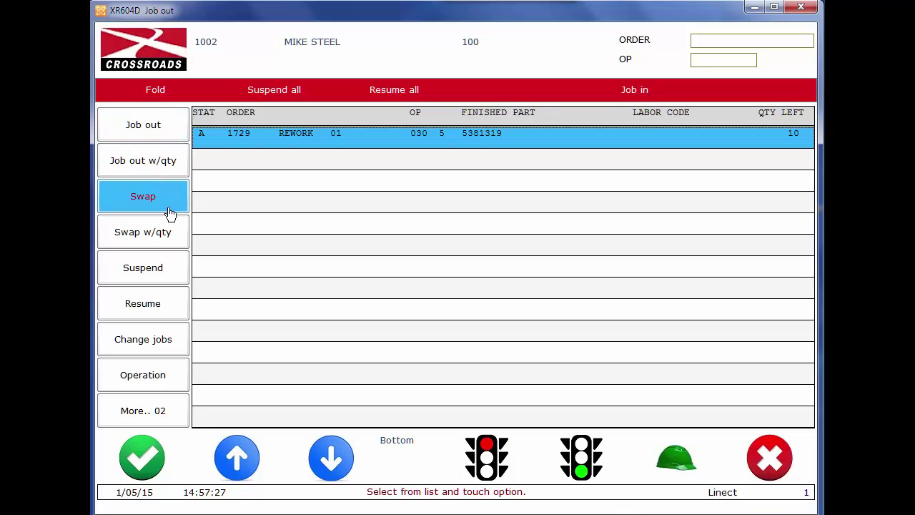
{"action": "left_click", "coordinate": [166, 234]}
{"action": "left_click", "coordinate": [171, 170]}
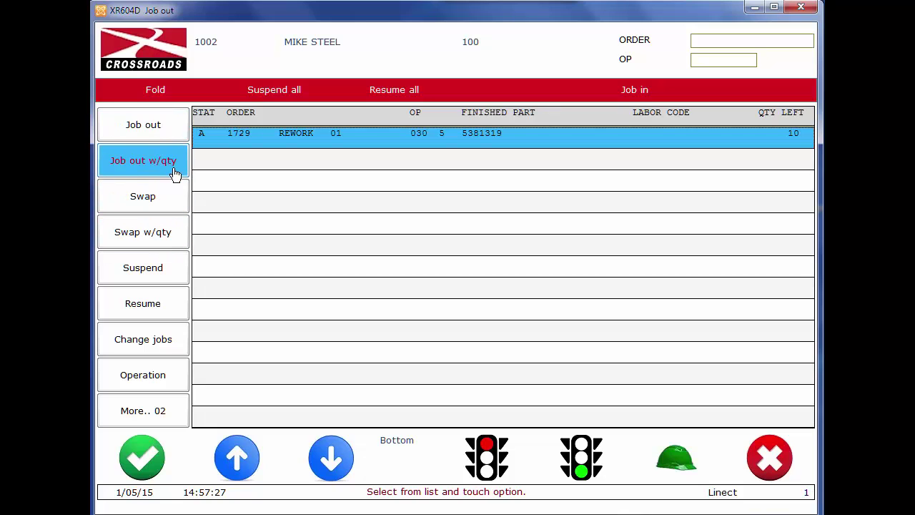
{"action": "left_click", "coordinate": [164, 128]}
{"action": "left_click", "coordinate": [160, 158]}
{"action": "left_click", "coordinate": [148, 204]}
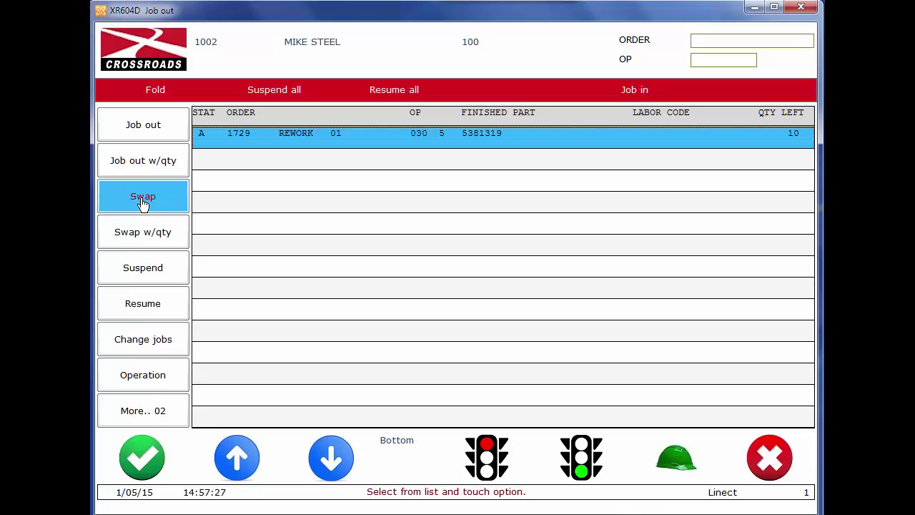
{"action": "left_click", "coordinate": [143, 205]}
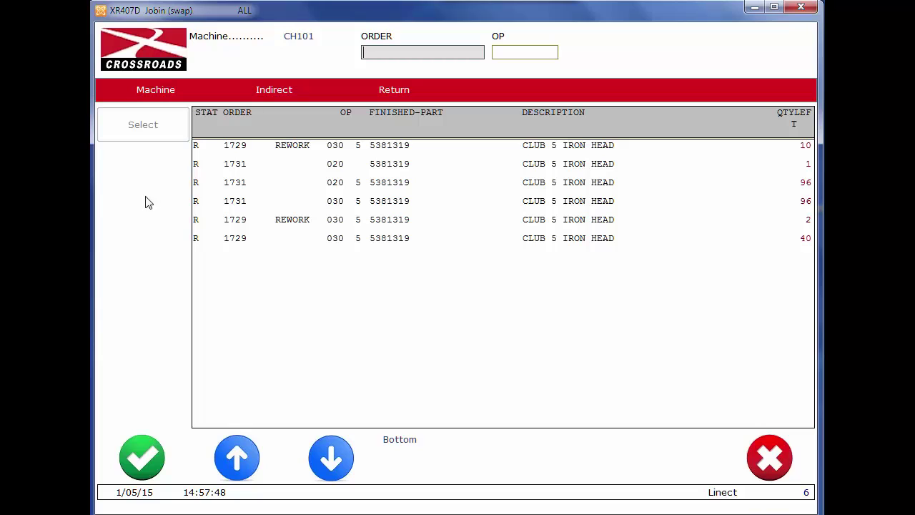
{"action": "left_click", "coordinate": [230, 169]}
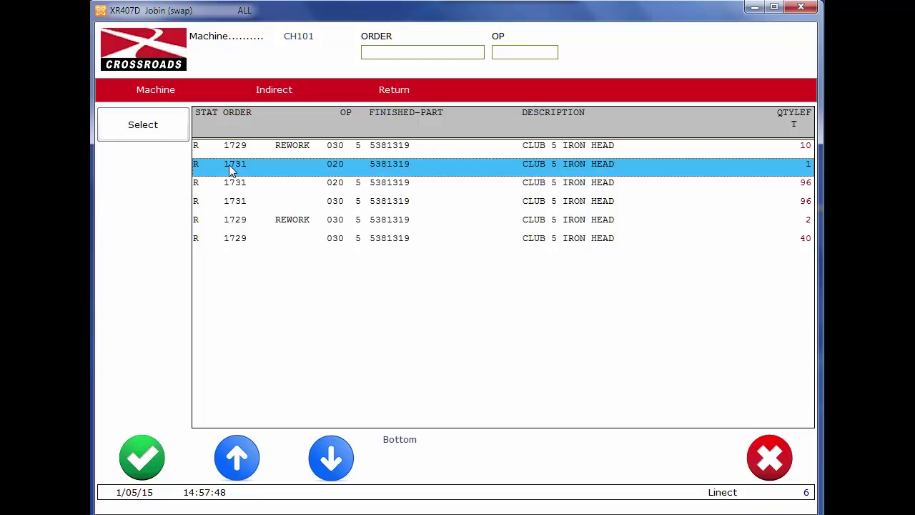
{"action": "left_click", "coordinate": [145, 126]}
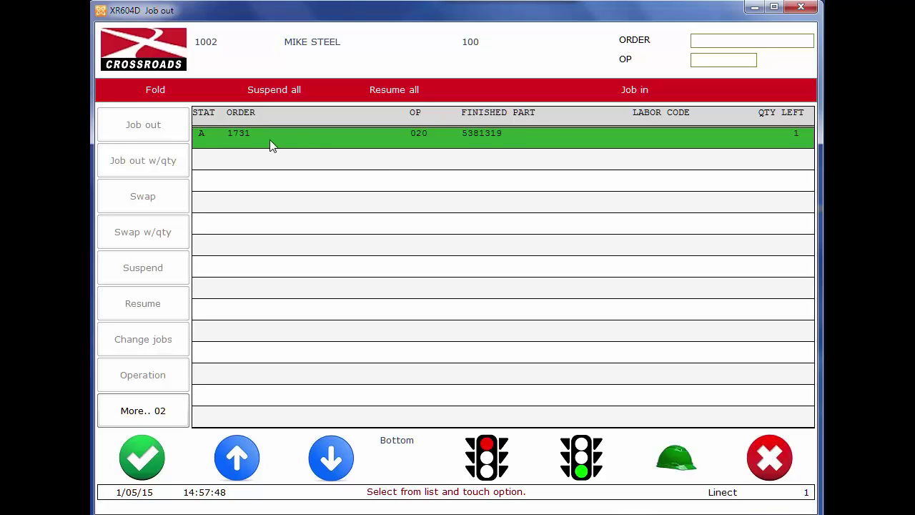
Step: Check which job is active in the employee's Job in and Job out lists, and return to the factory menu
{"action": "left_click", "coordinate": [675, 461]}
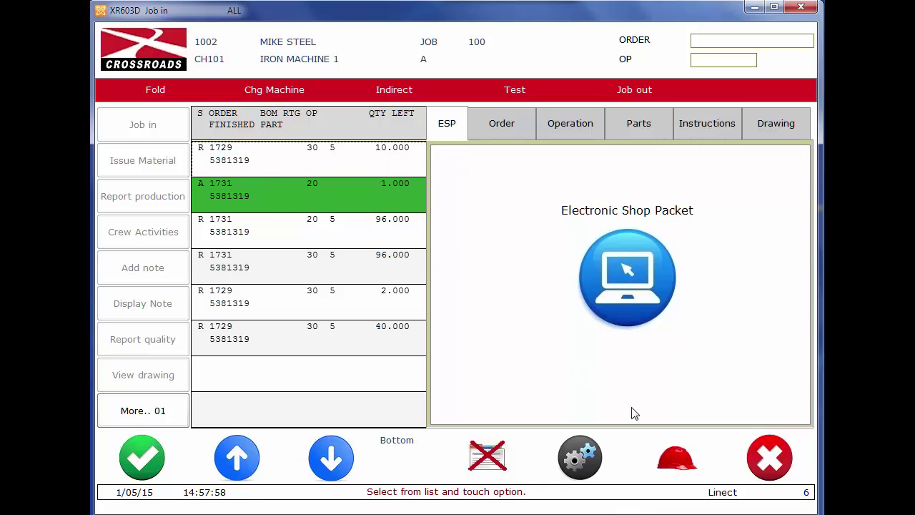
{"action": "left_click", "coordinate": [692, 462]}
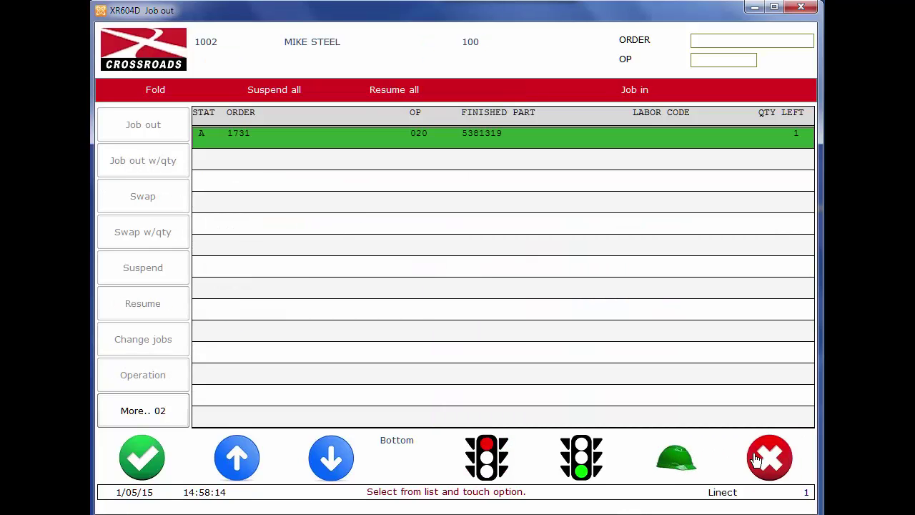
{"action": "left_click", "coordinate": [769, 458]}
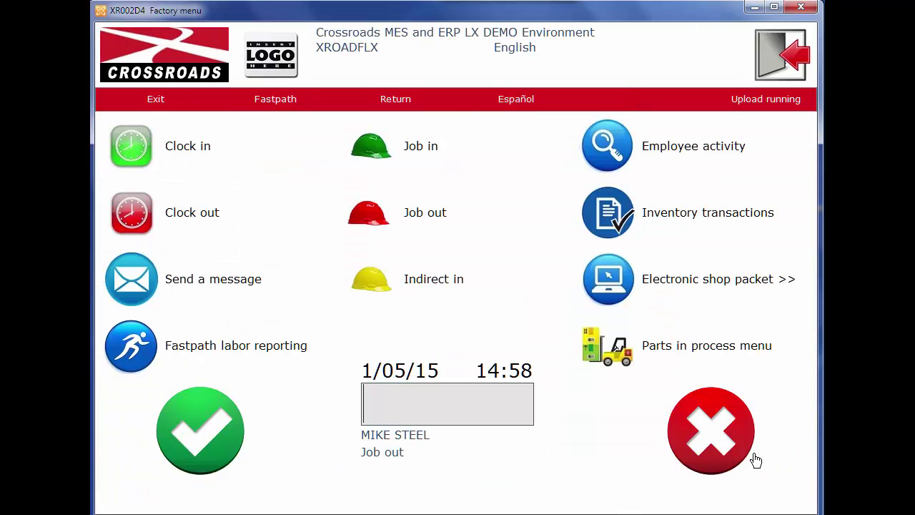
Step: Open Job out with the number of the employee working on CS001 and job out of the first listed job without a quantity
{"action": "left_click", "coordinate": [370, 226]}
{"action": "type", "text": "1001"}
{"action": "key", "text": "Return"}
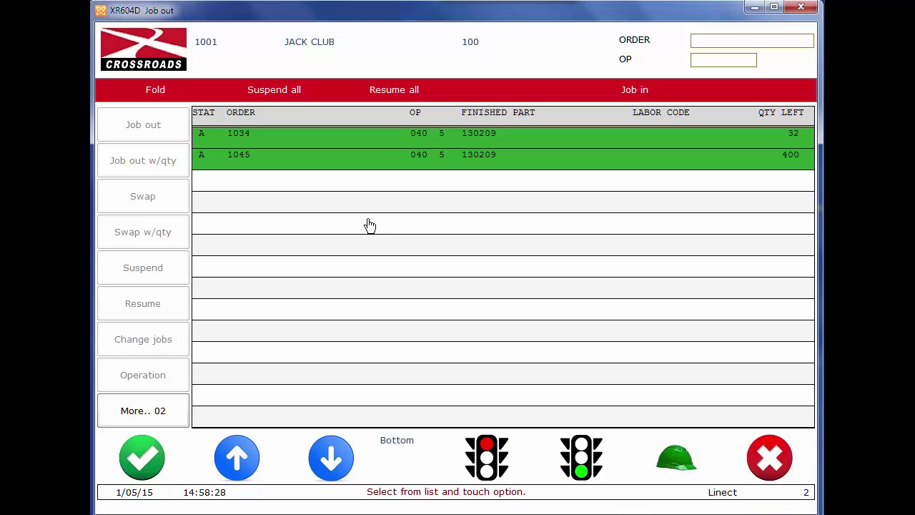
{"action": "left_click", "coordinate": [325, 138]}
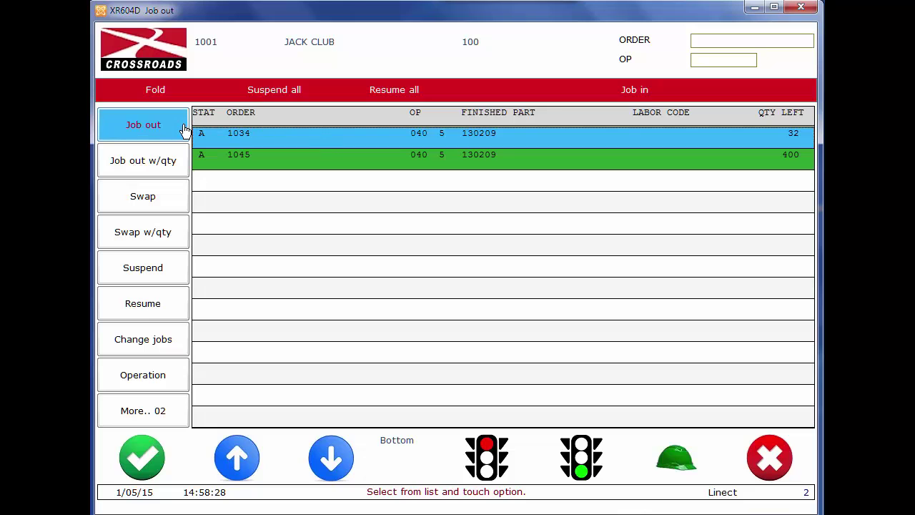
{"action": "left_click", "coordinate": [161, 136]}
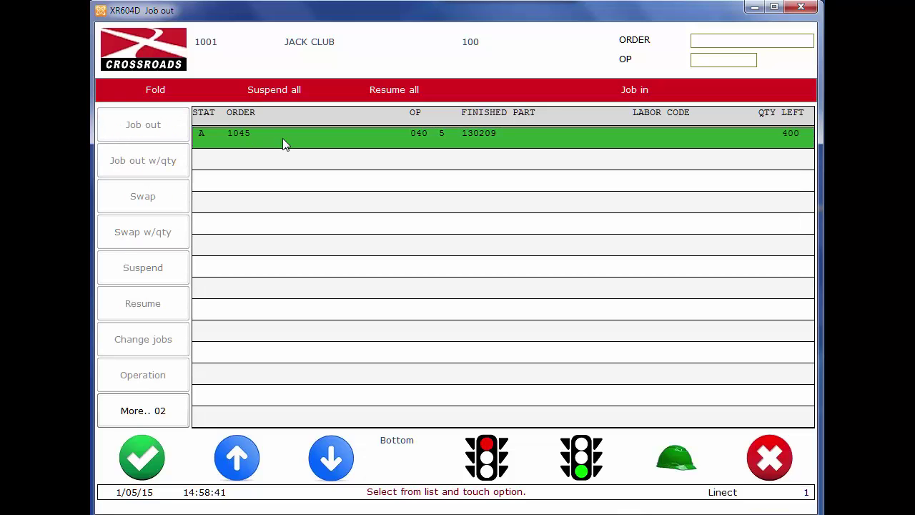
Step: Job the employee out of the remaining active job, check the Job in list, and return to the factory menu
{"action": "left_click", "coordinate": [345, 135]}
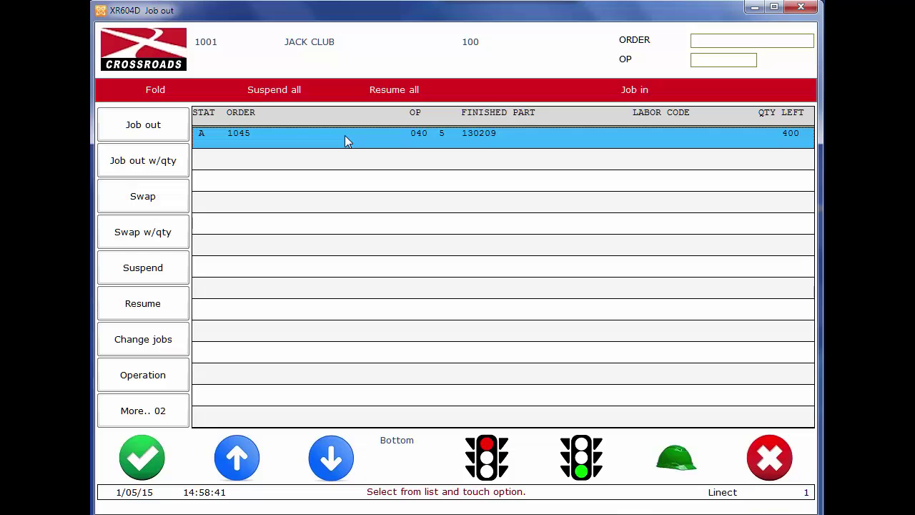
{"action": "left_click", "coordinate": [171, 128]}
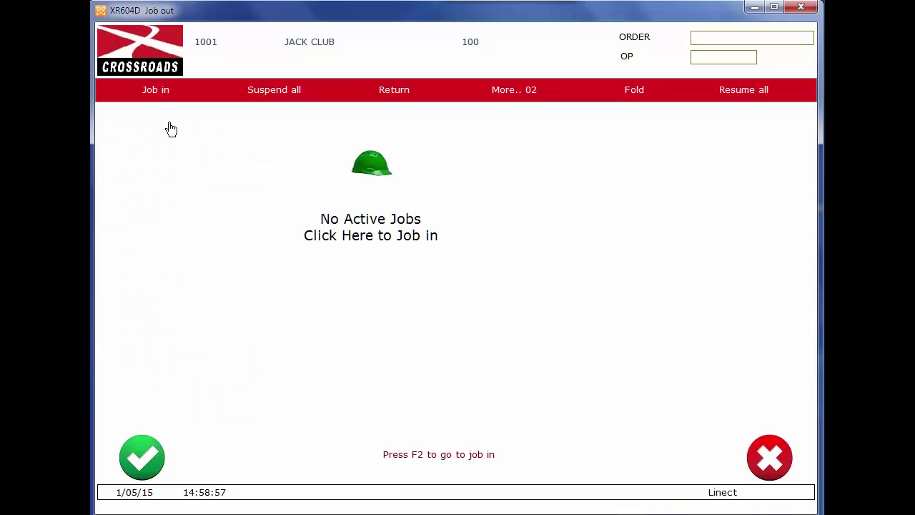
{"action": "left_click", "coordinate": [381, 175]}
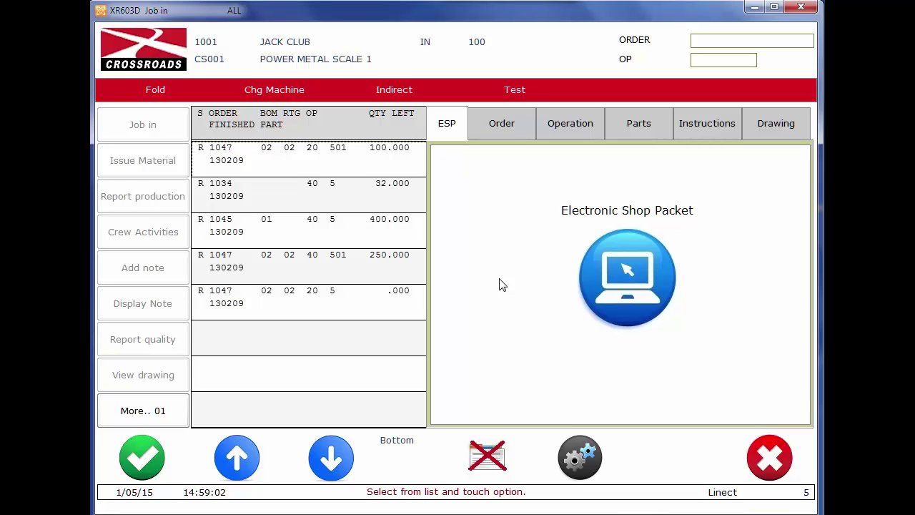
{"action": "left_click", "coordinate": [773, 461]}
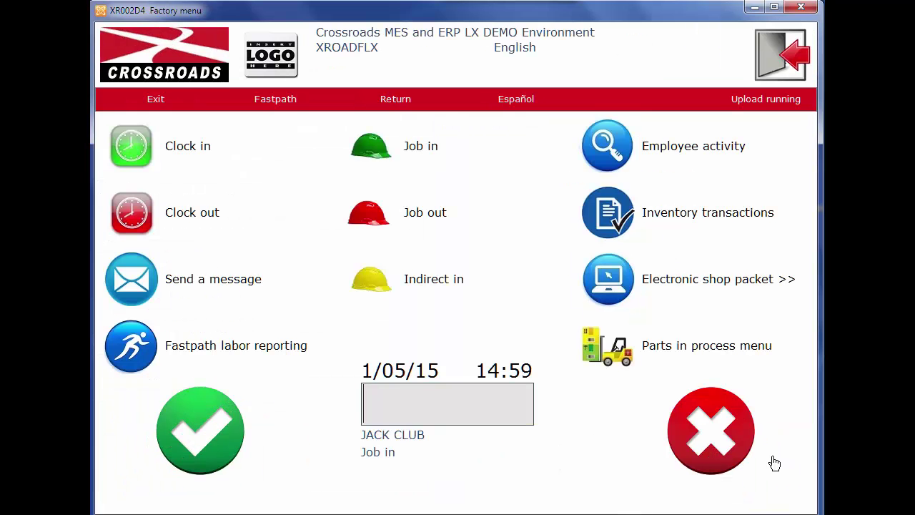